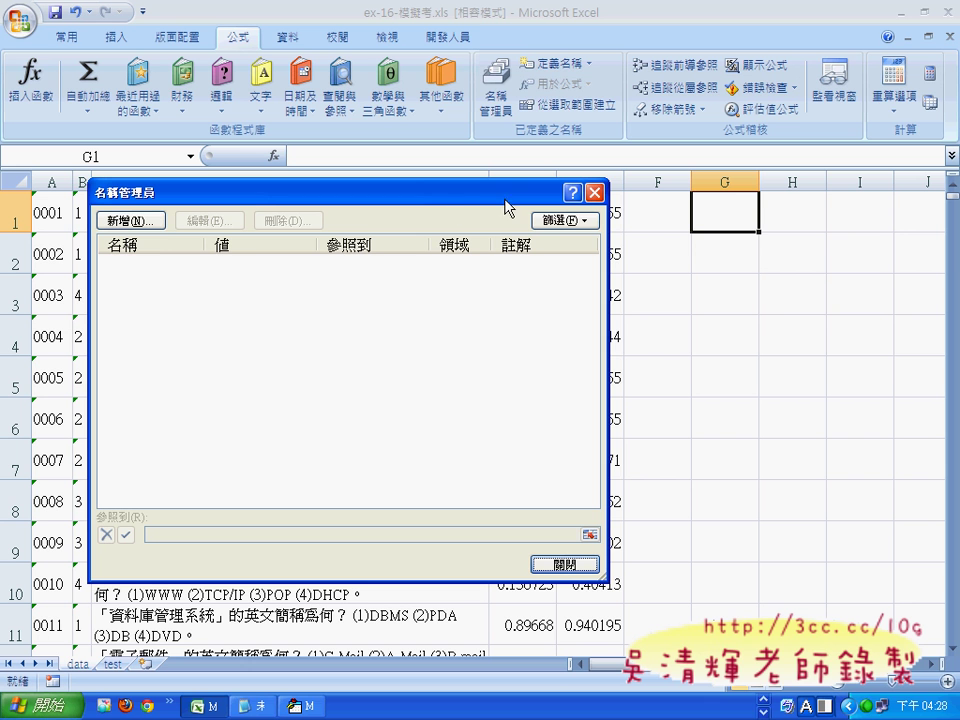
Step: Define the workbook name 考題 referring to =data!$A:$C (columns A through C)
left_click(128, 220)
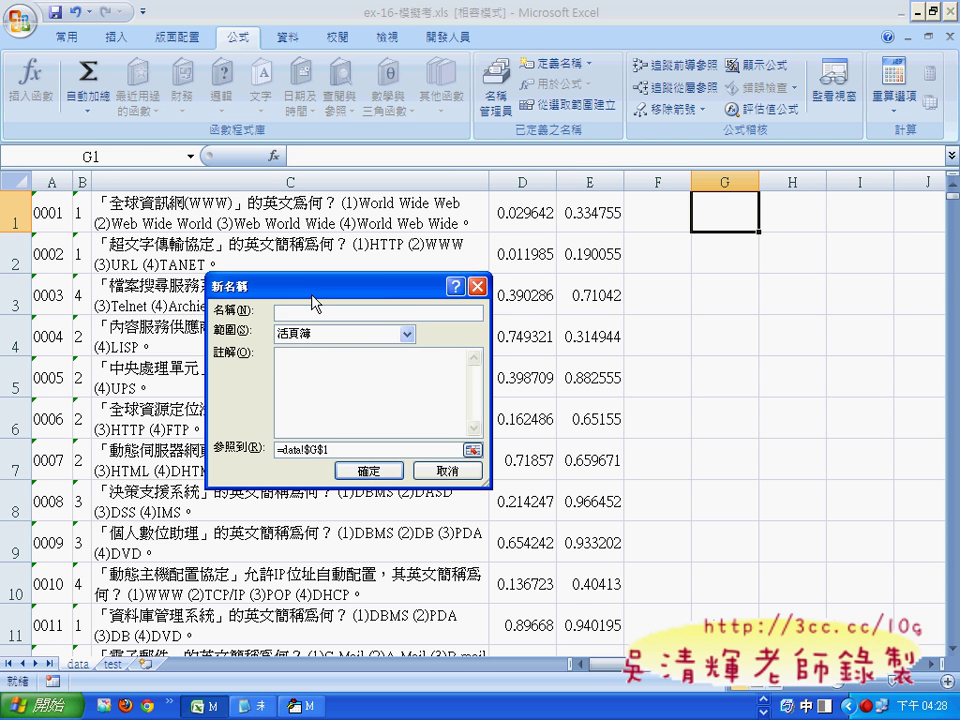
type("考")
type("題")
left_click(472, 450)
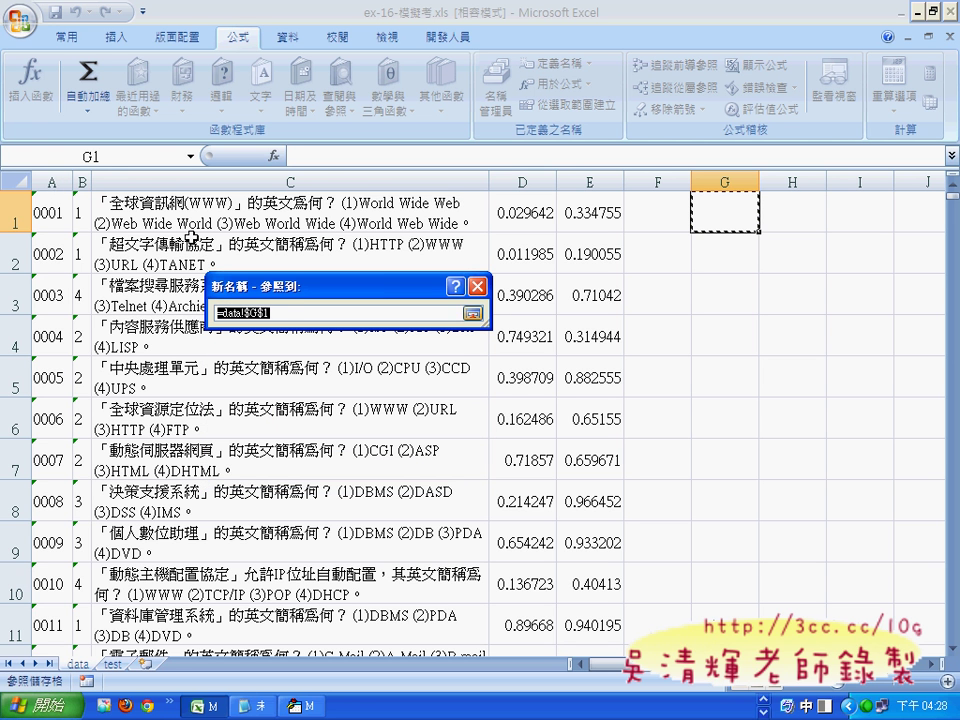
left_click_drag(50, 181, 180, 183)
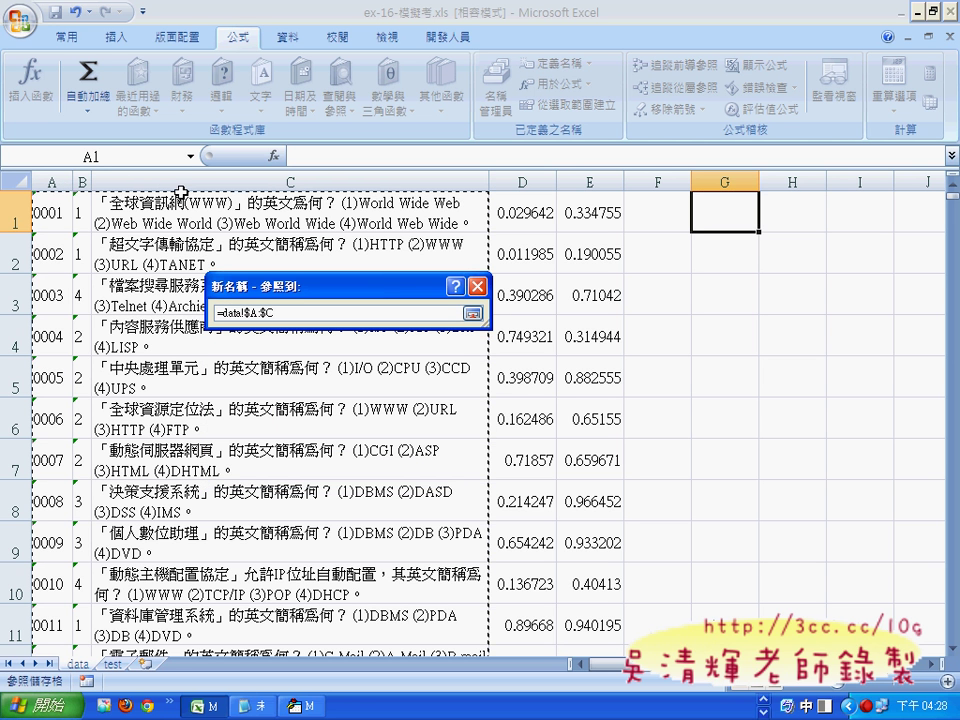
left_click(472, 313)
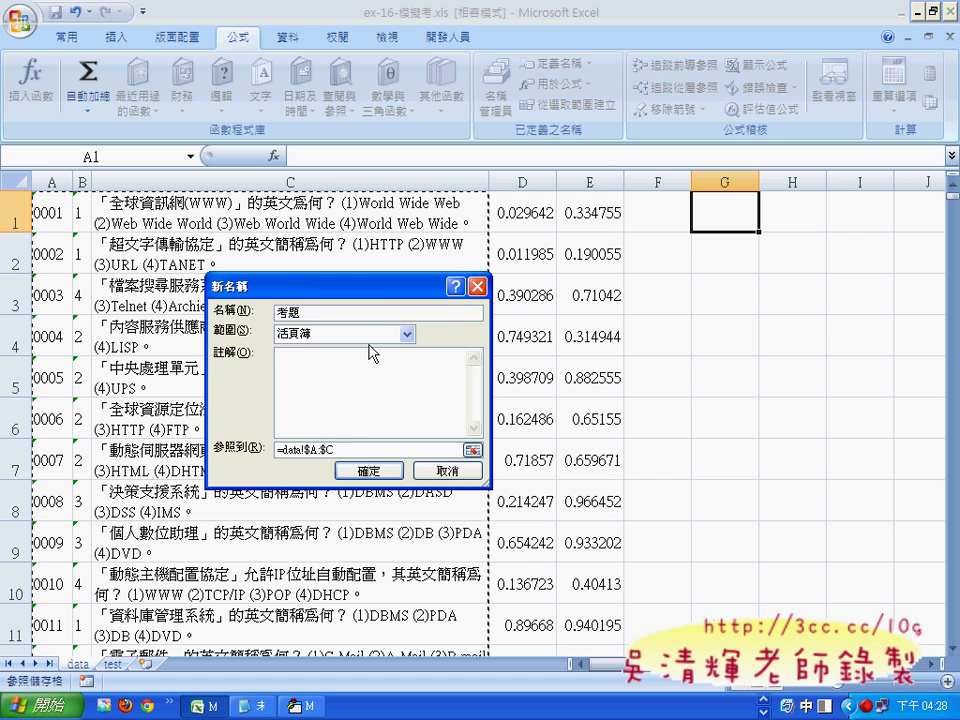
left_click(372, 470)
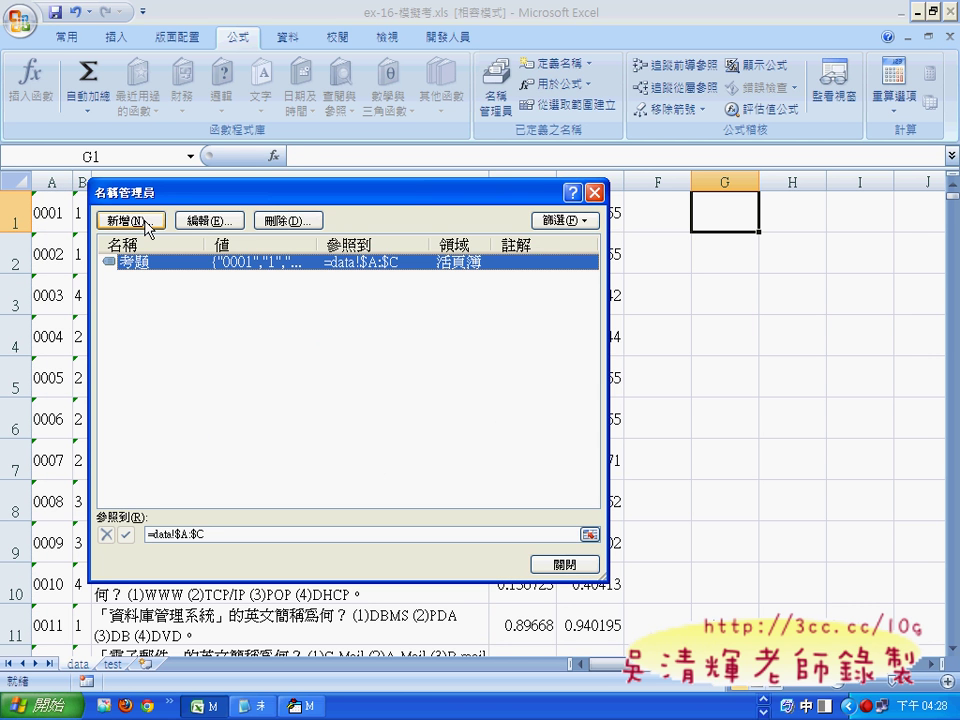
Step: Create the workbook name 亂數 in Chinese input and begin re-picking its reference on the sheet
left_click(147, 222)
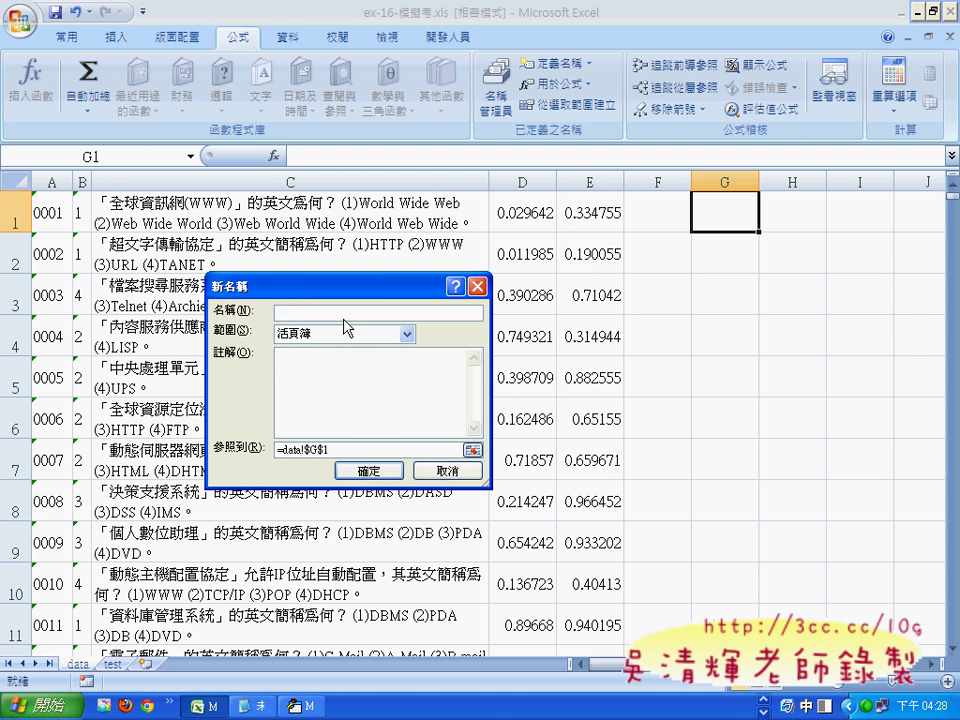
key("ctrl+space")
type("亂")
type("數")
left_click(383, 462)
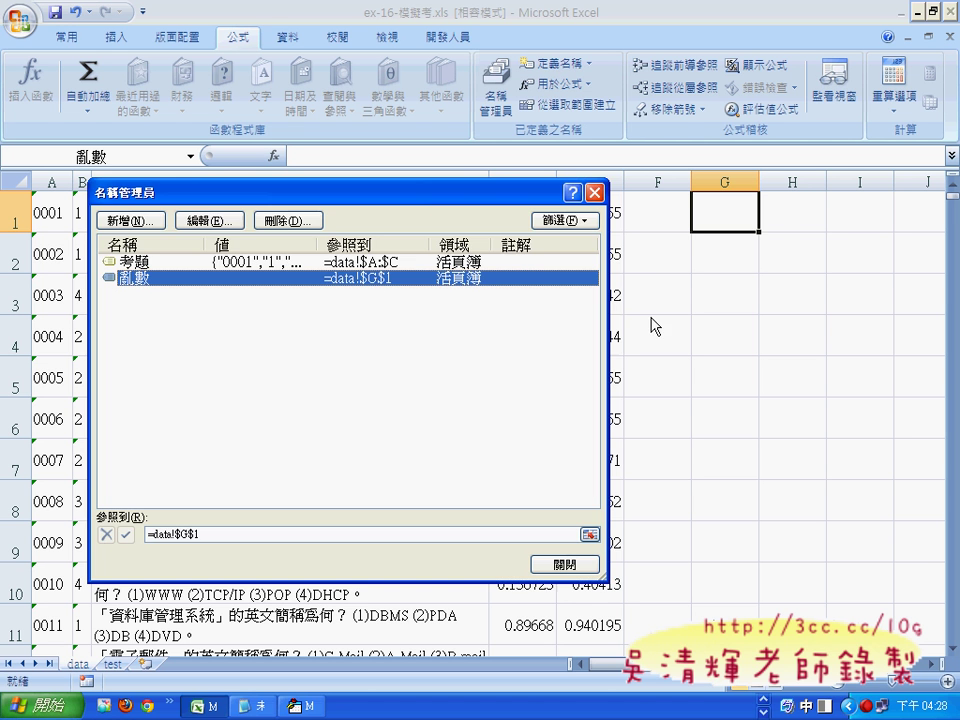
left_click(590, 534)
Step: Select E1 down to E2083 as the new reference for 亂數
left_click(617, 215)
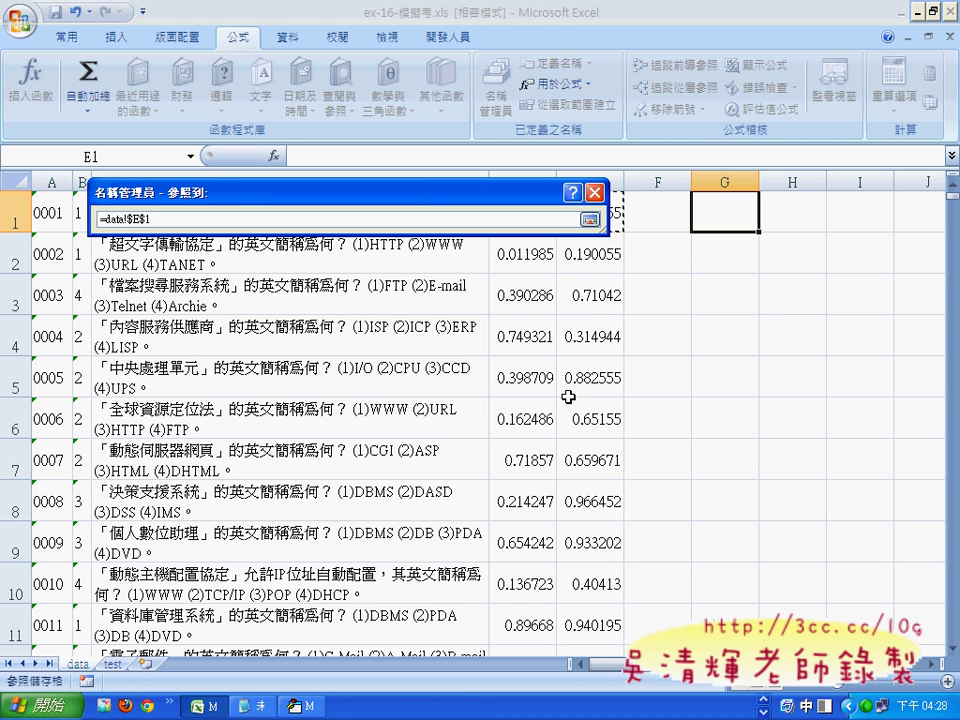
key("ctrl+shift+Down")
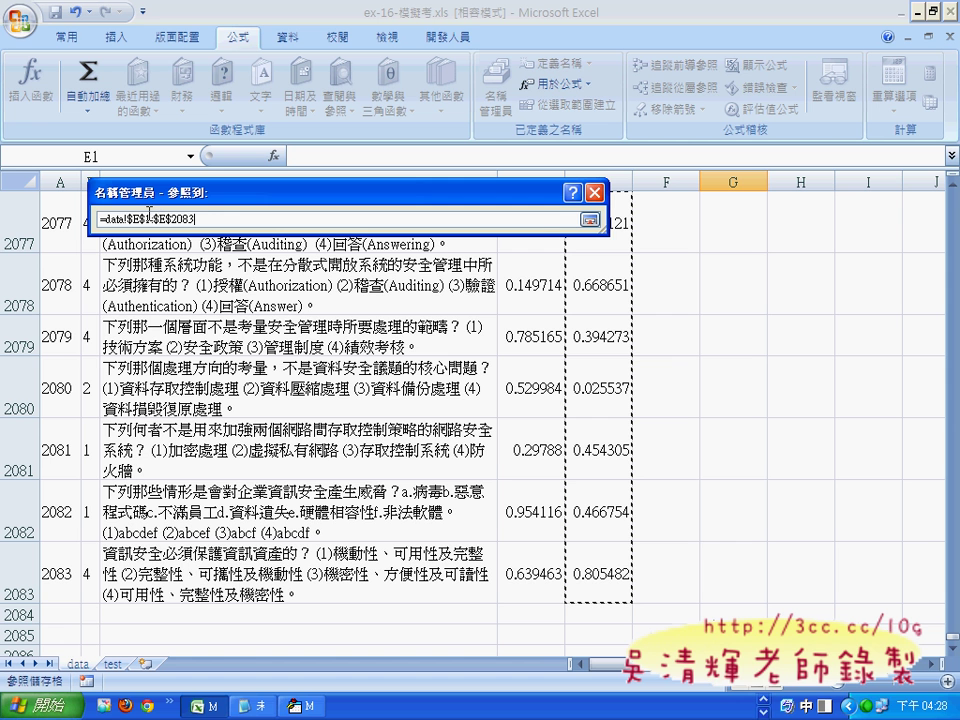
left_click(185, 218)
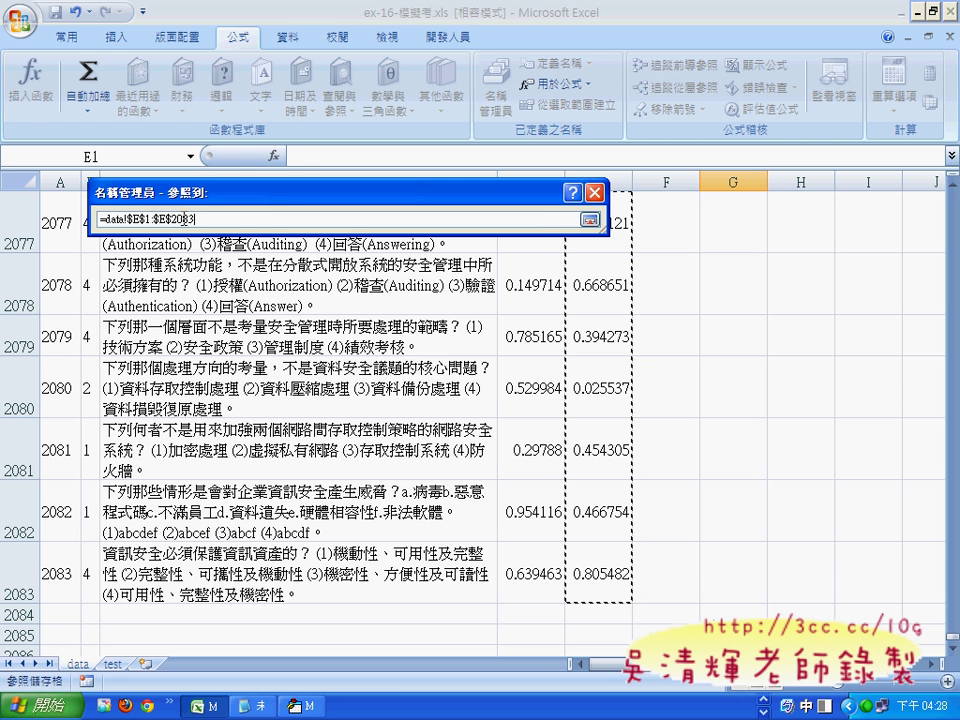
left_click(600, 222)
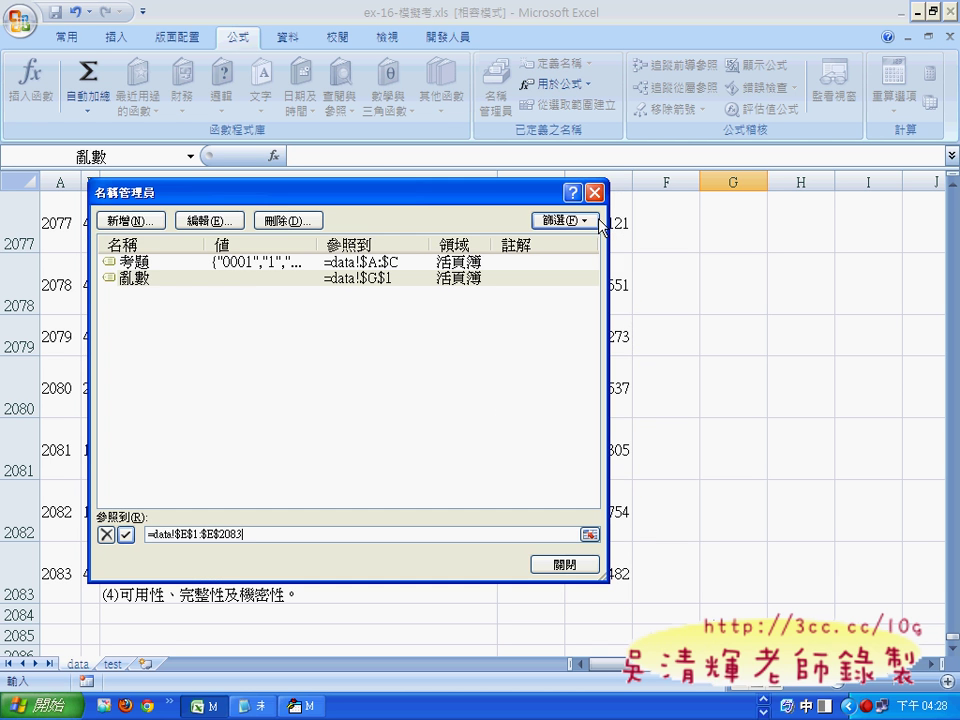
Step: Keep the =data!$E$1:$E$2083 reference for 亂數 and close Name Manager
left_click(155, 282)
left_click(435, 405)
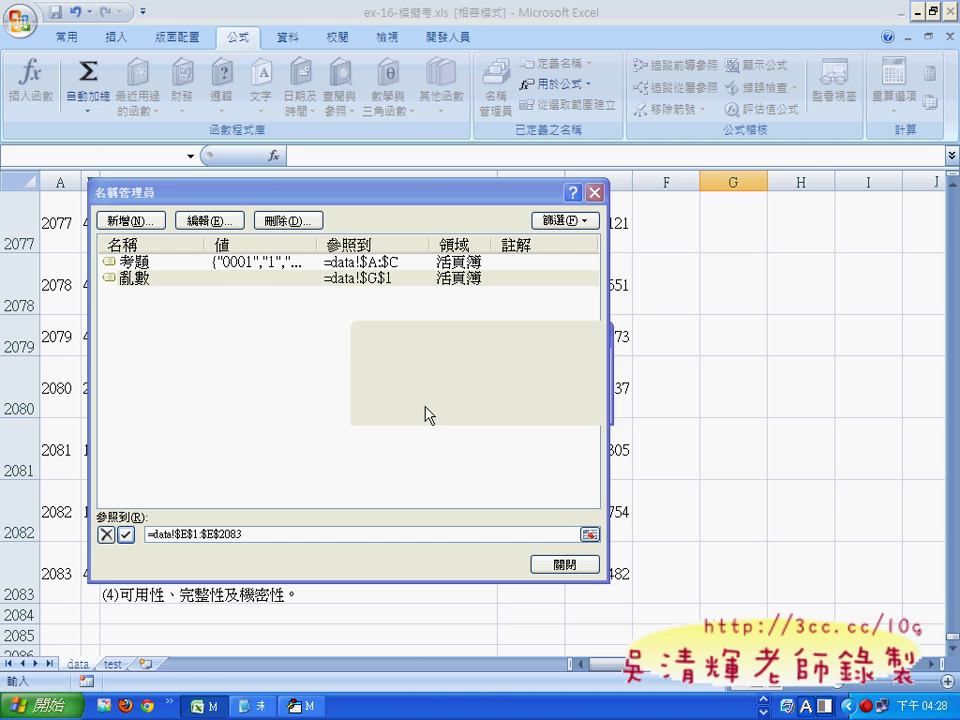
left_click(150, 278)
left_click(160, 262)
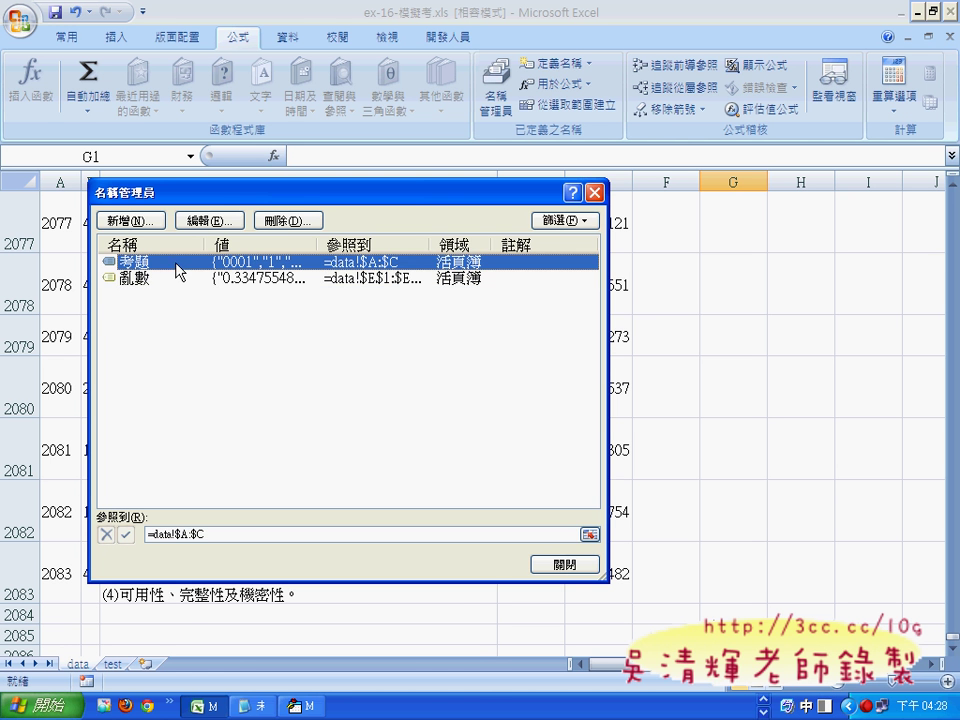
left_click(545, 566)
scroll(829, 450, "up", 3)
scroll(829, 242, "up", 3)
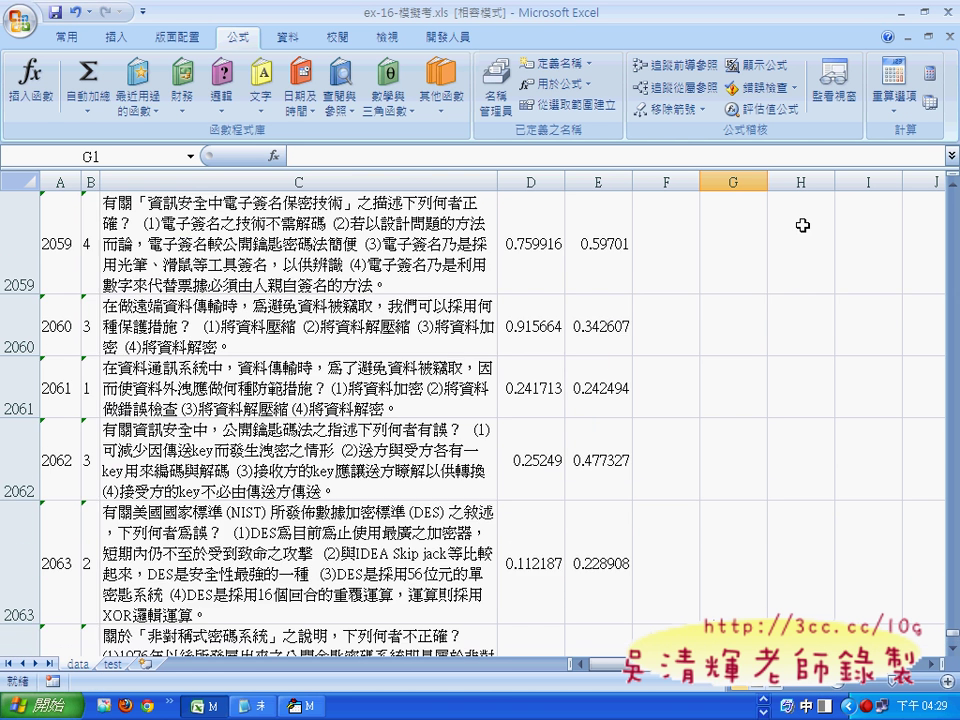
scroll(799, 223, "up", 7)
Step: Insert the MATCH function into G1 via Insert Function, leaving its arguments empty
left_click_drag(958, 549, 957, 200)
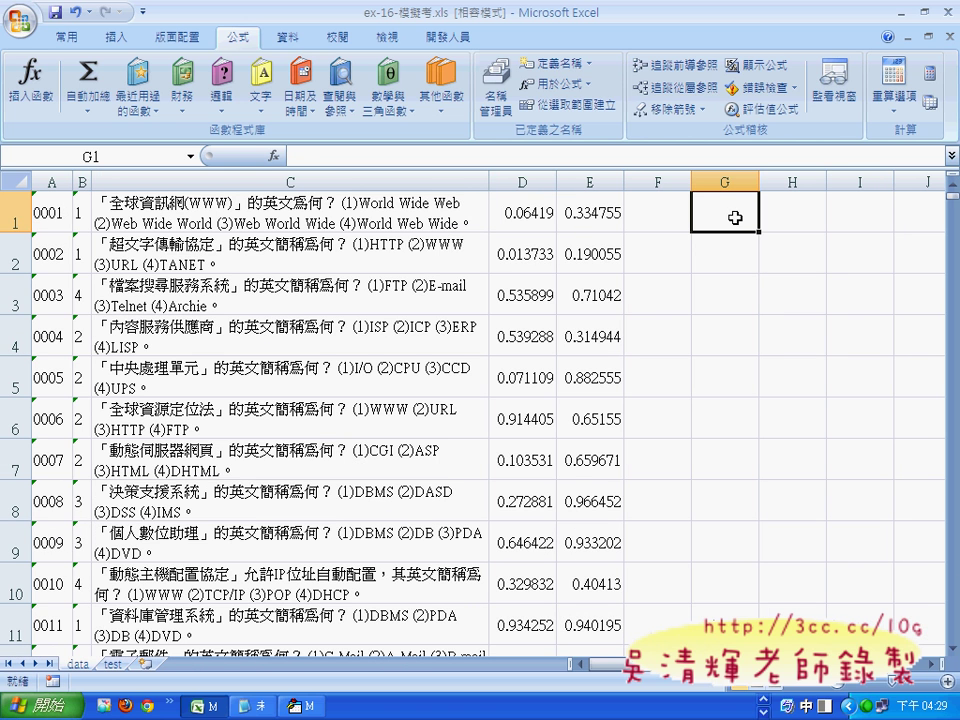
left_click(273, 156)
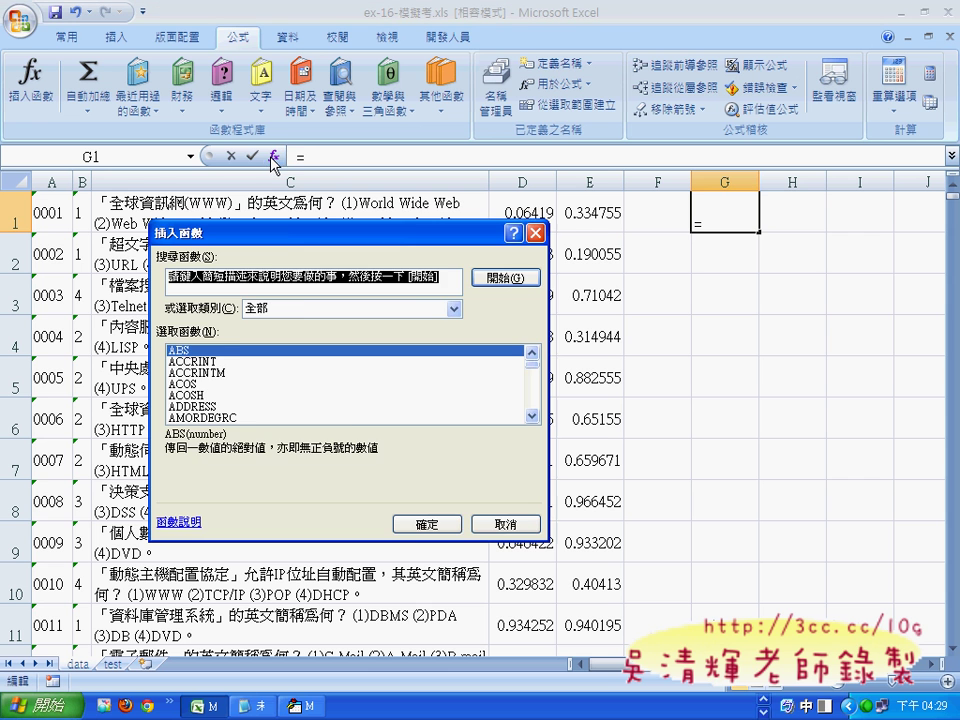
left_click(286, 372)
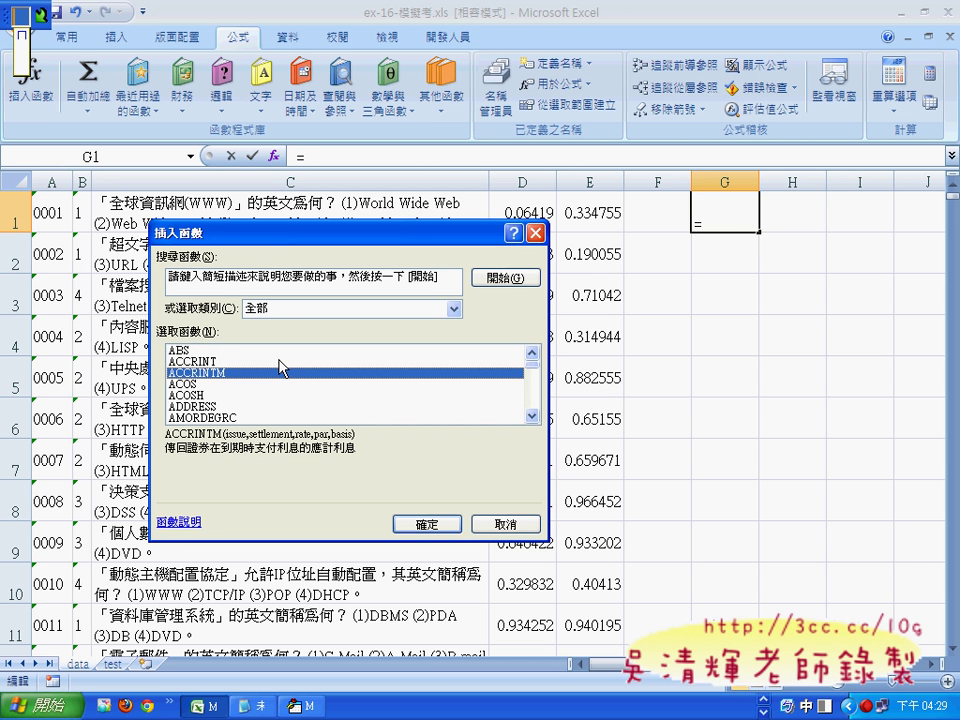
key("m")
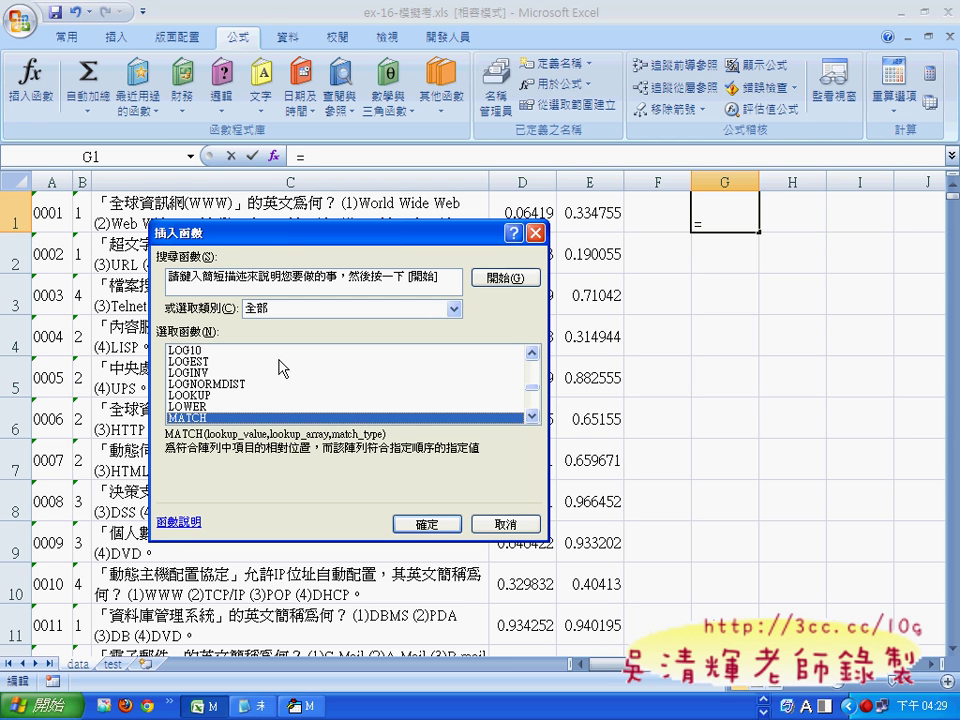
left_click(455, 537)
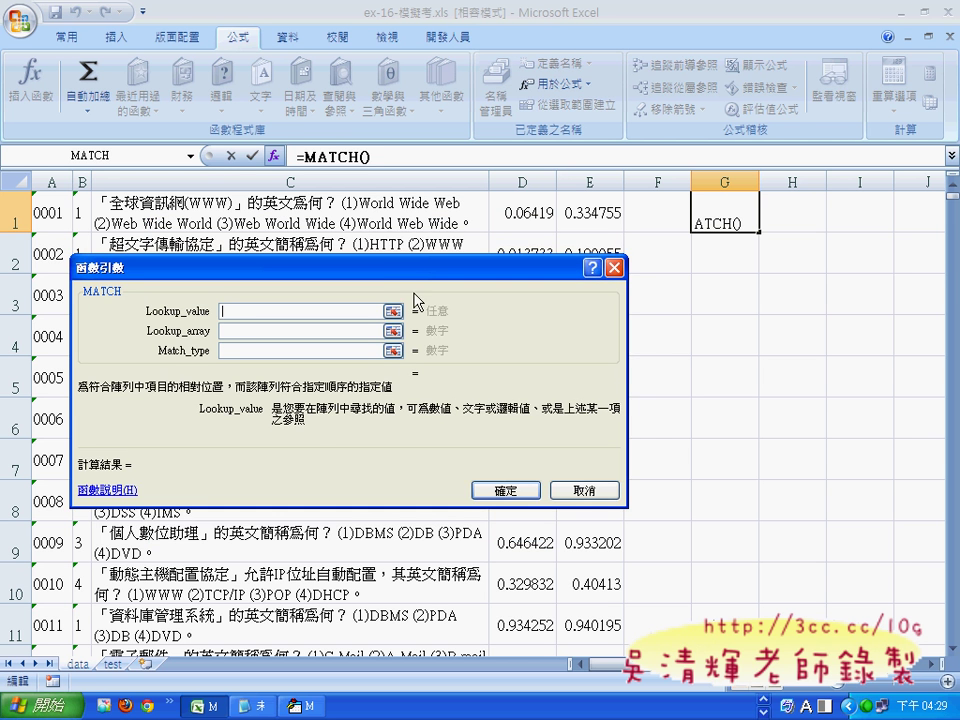
Step: Nest a LARGE function inside MATCH's lookup value
left_click_drag(413, 272, 437, 289)
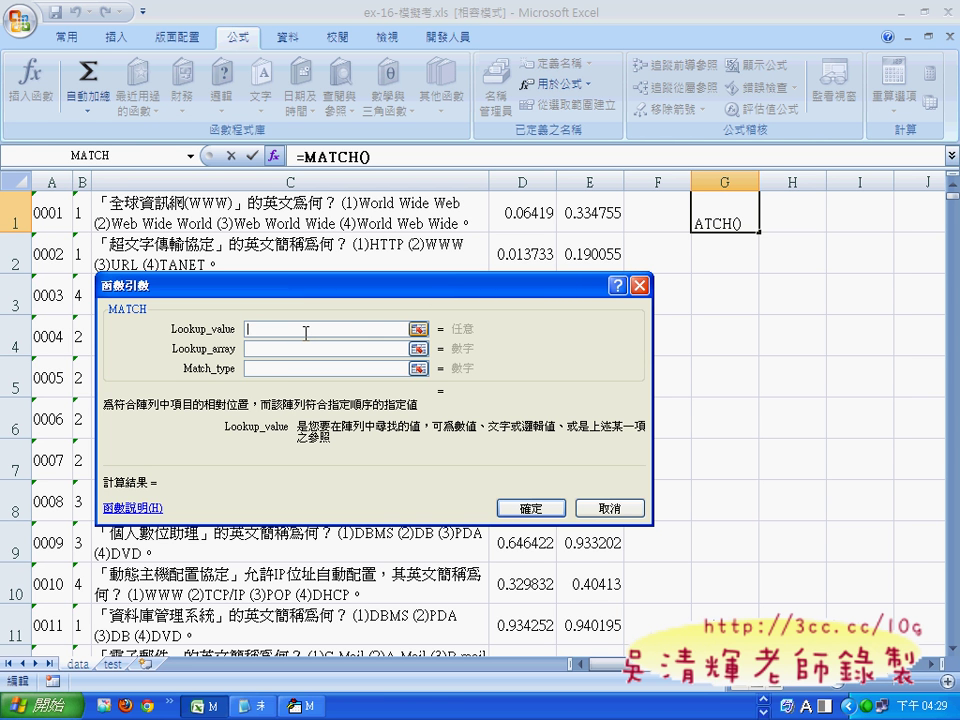
left_click(190, 157)
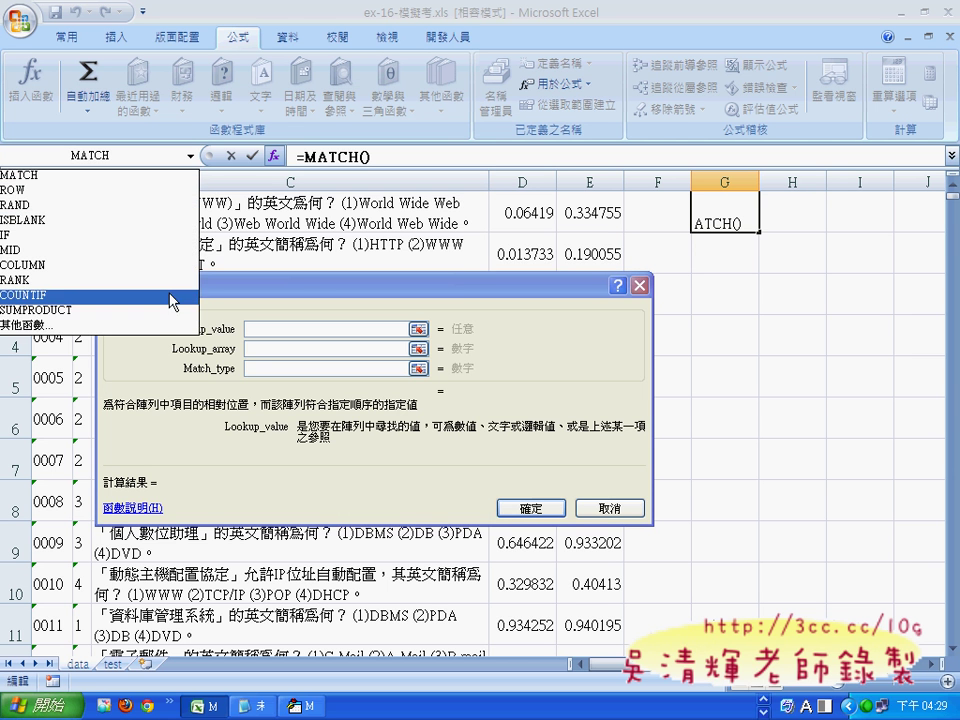
left_click(168, 326)
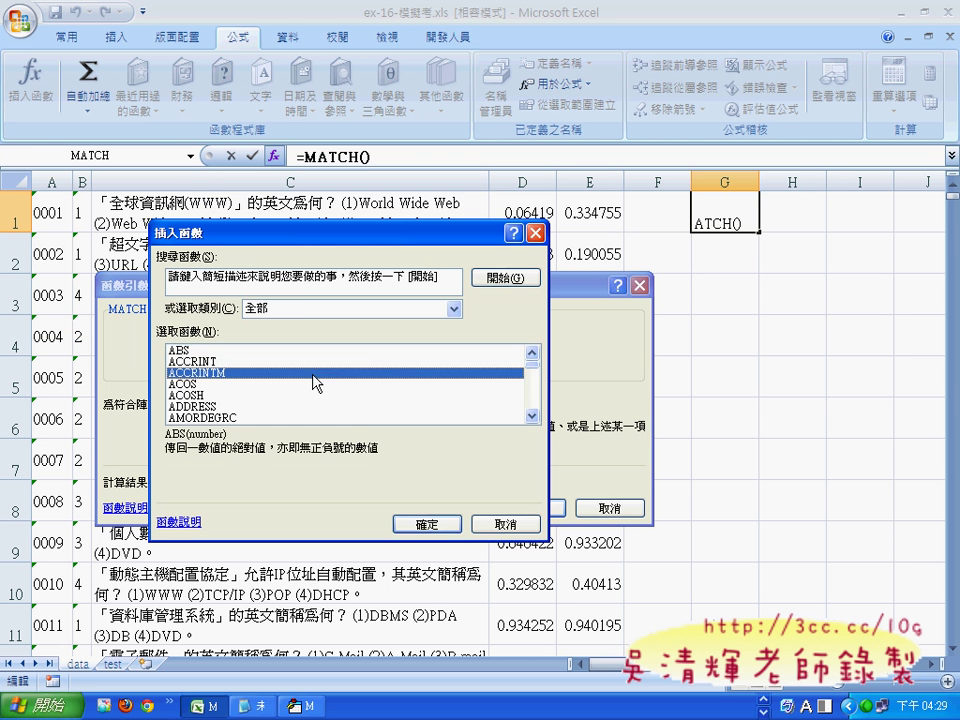
key("l")
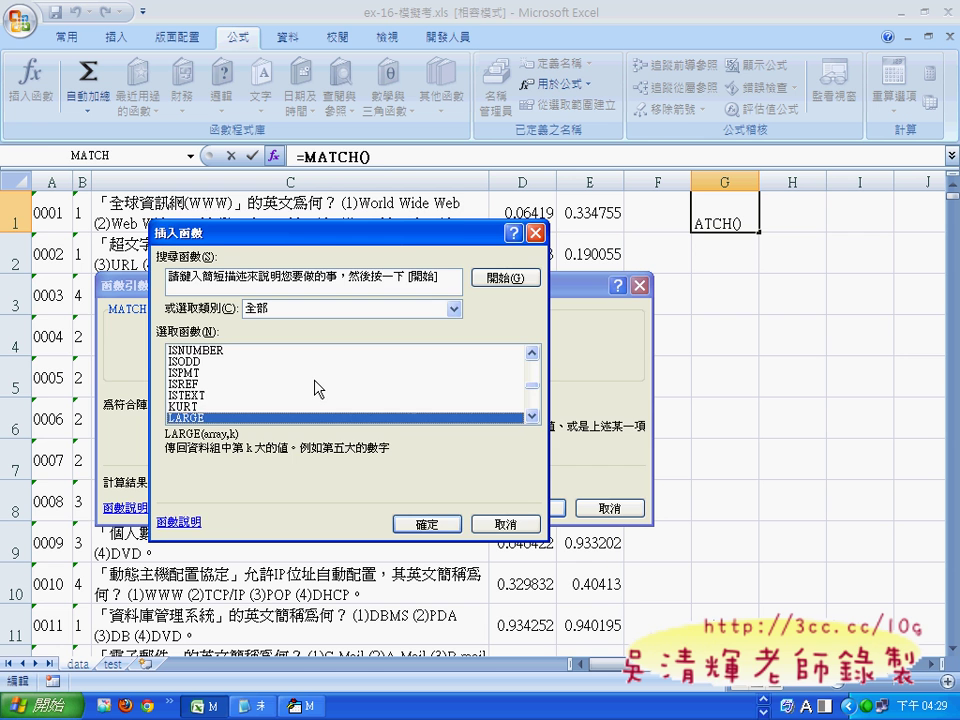
key("Return")
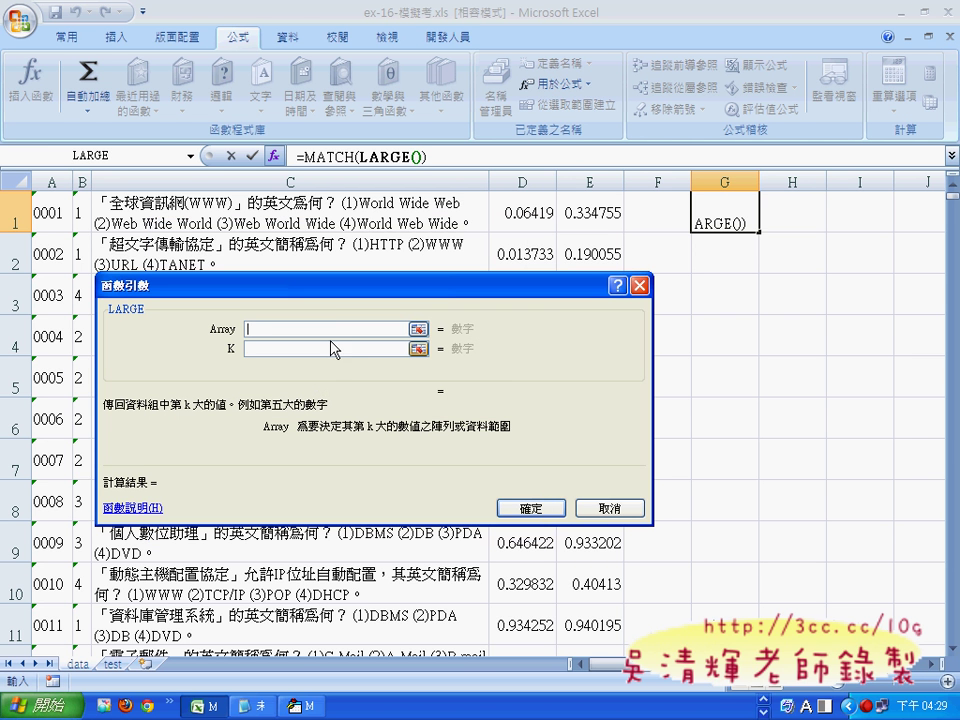
Step: Set LARGE's Array argument to the named range 亂數 using F3
left_click(590, 208)
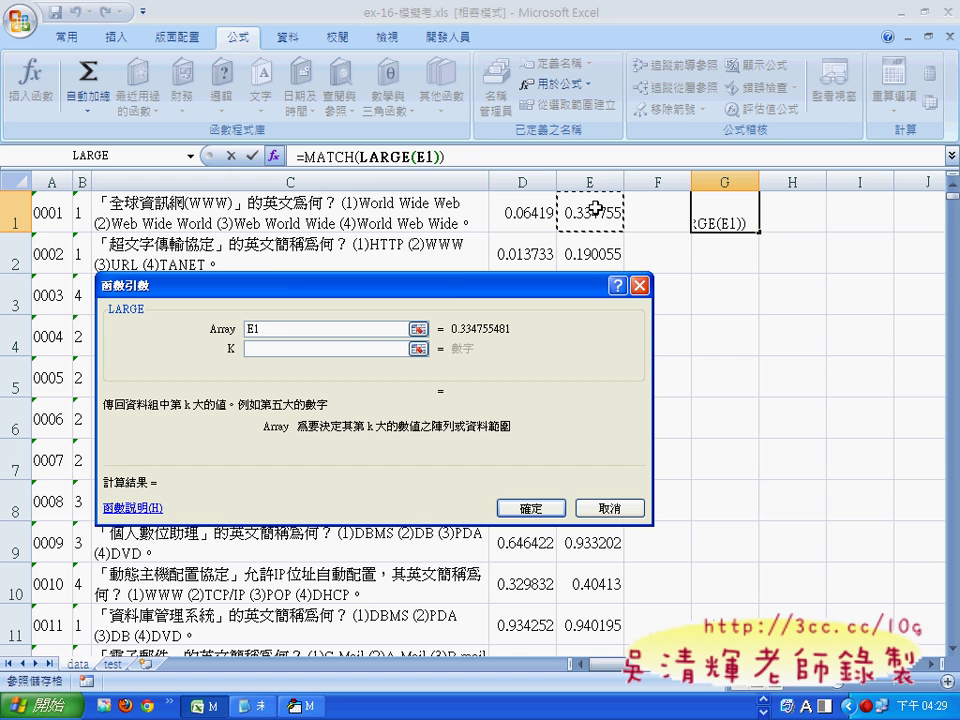
key("ctrl+shift+Down")
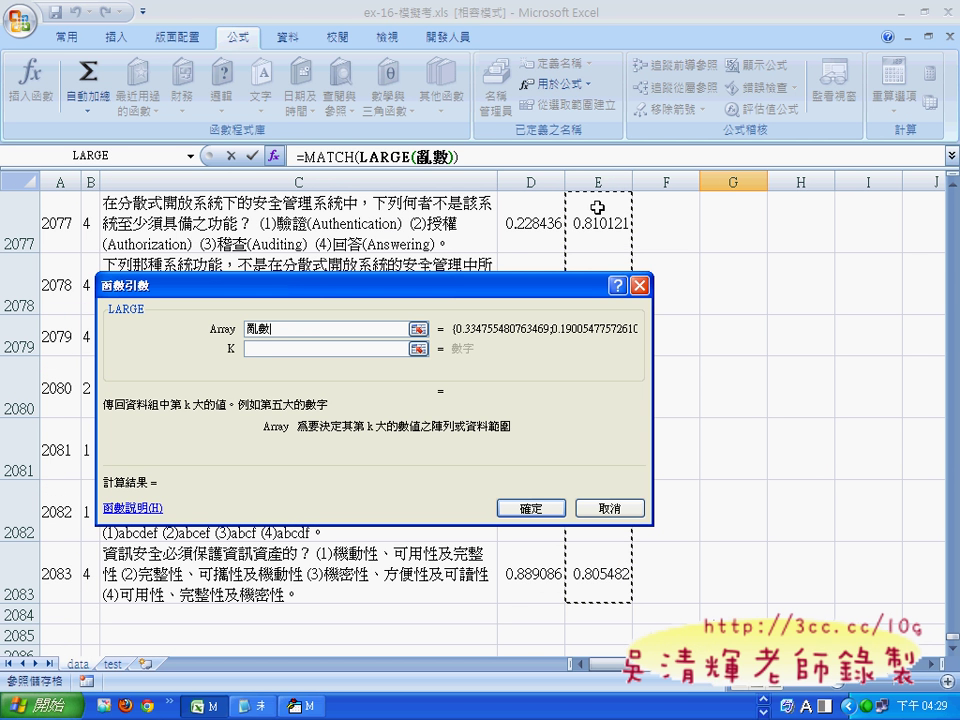
left_click_drag(313, 328, 219, 328)
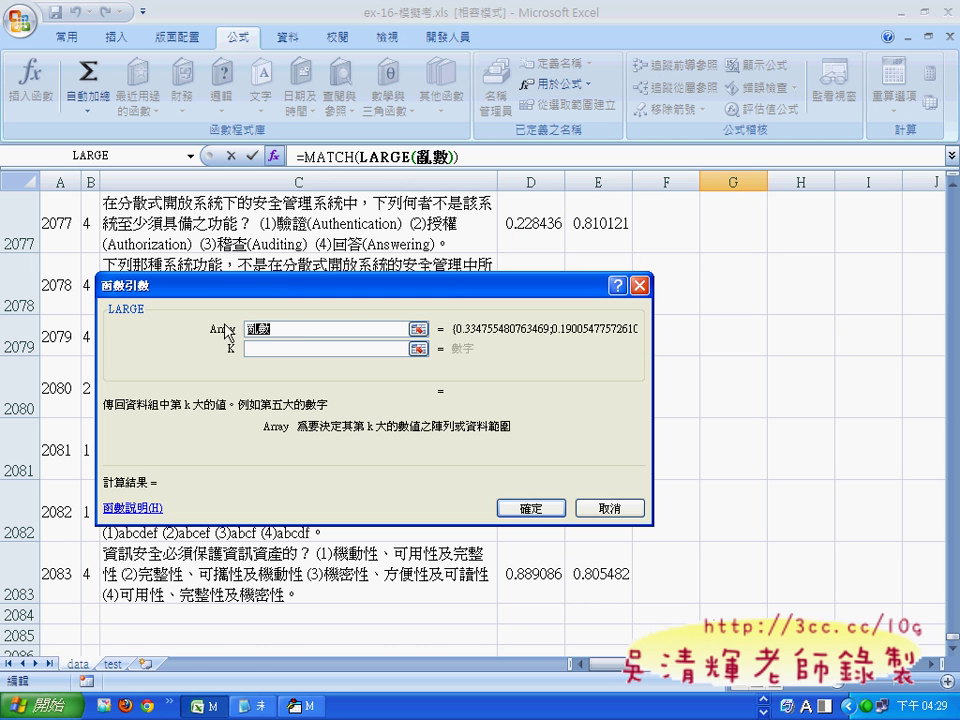
key("BackSpace")
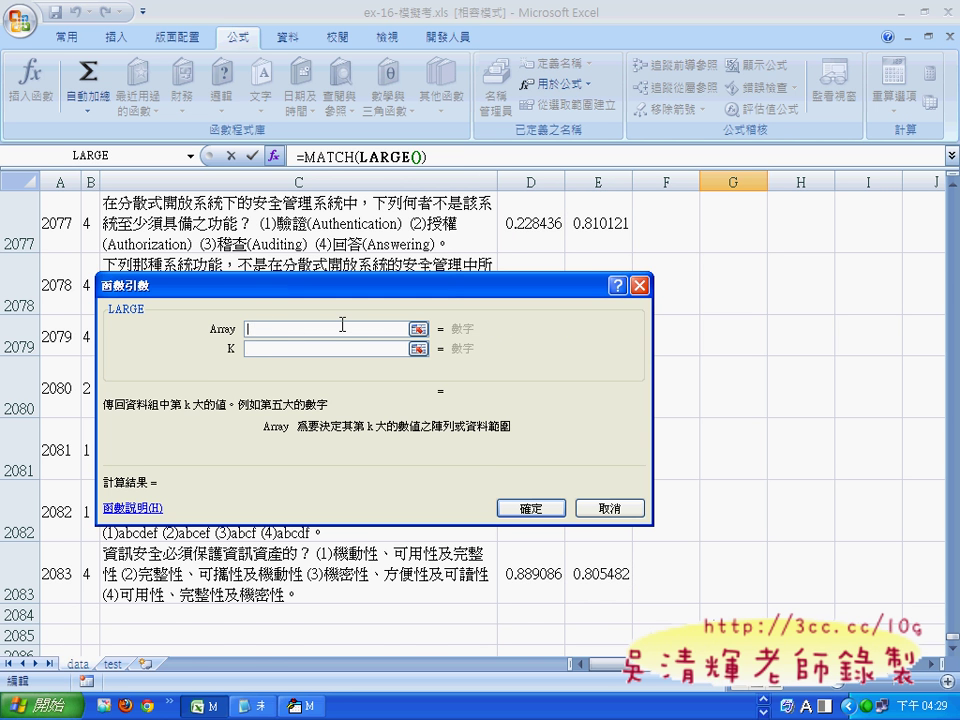
key("F3")
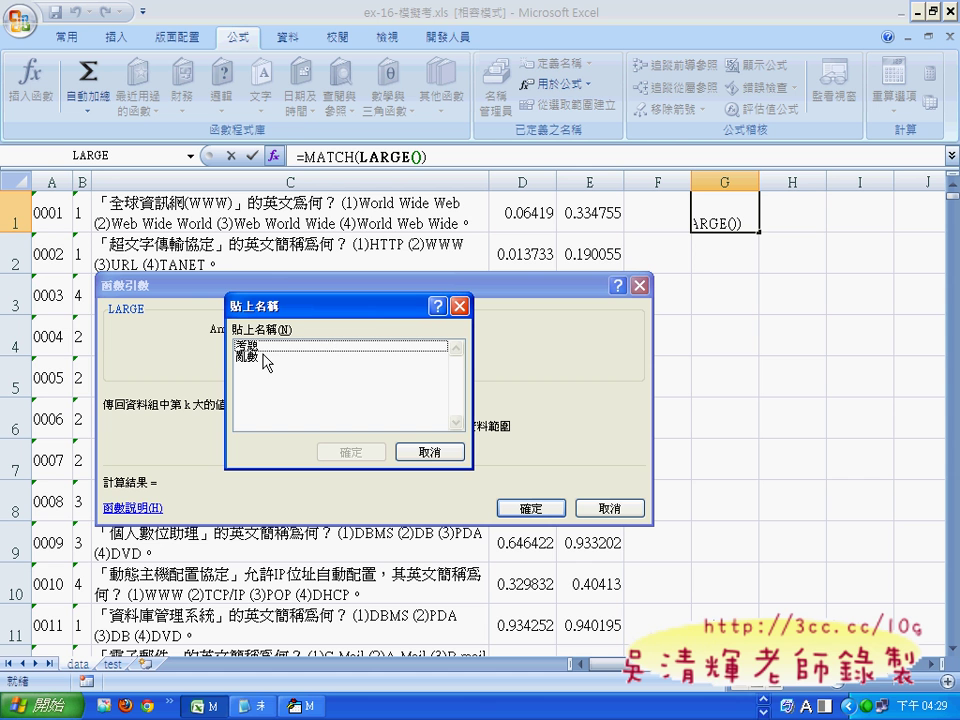
left_click(261, 358)
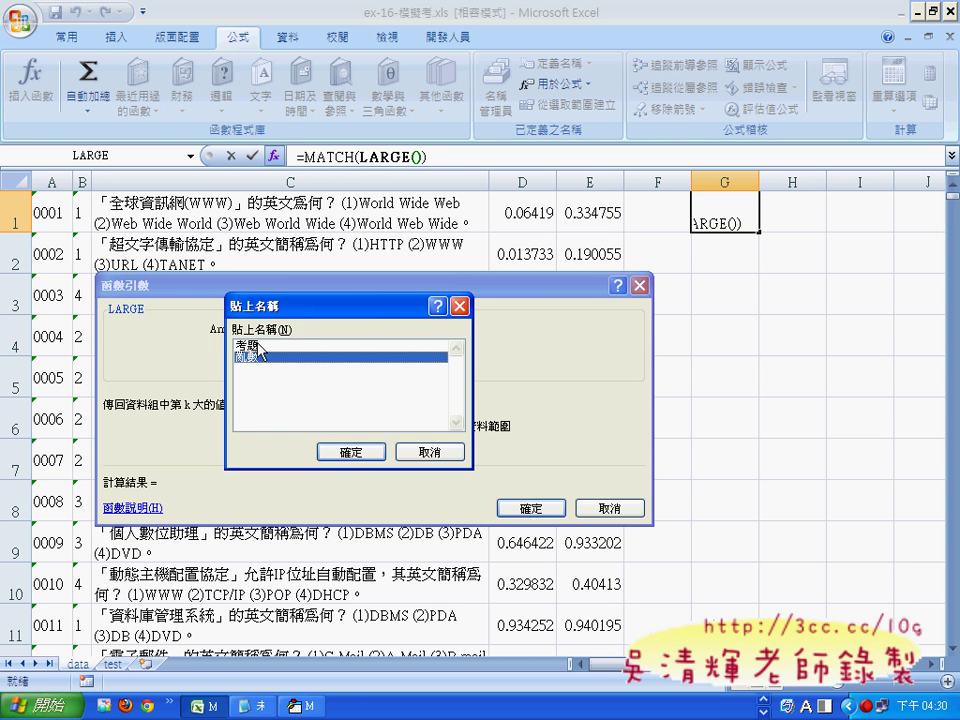
left_click(363, 453)
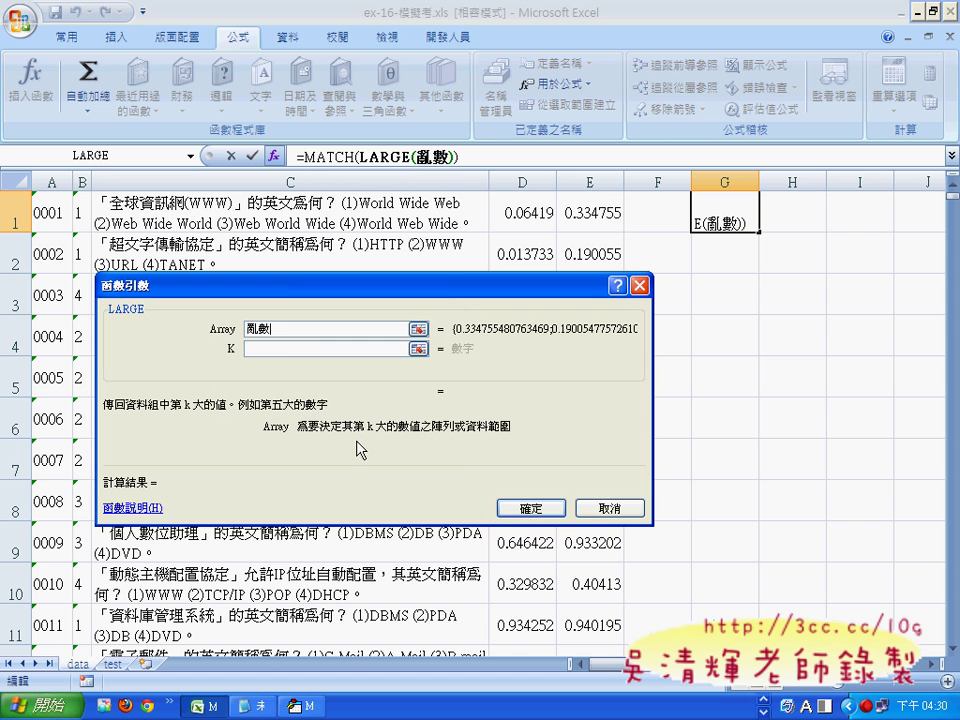
Step: Enter 1 as LARGE's K and accept, returning 0.998797273
left_click(306, 350)
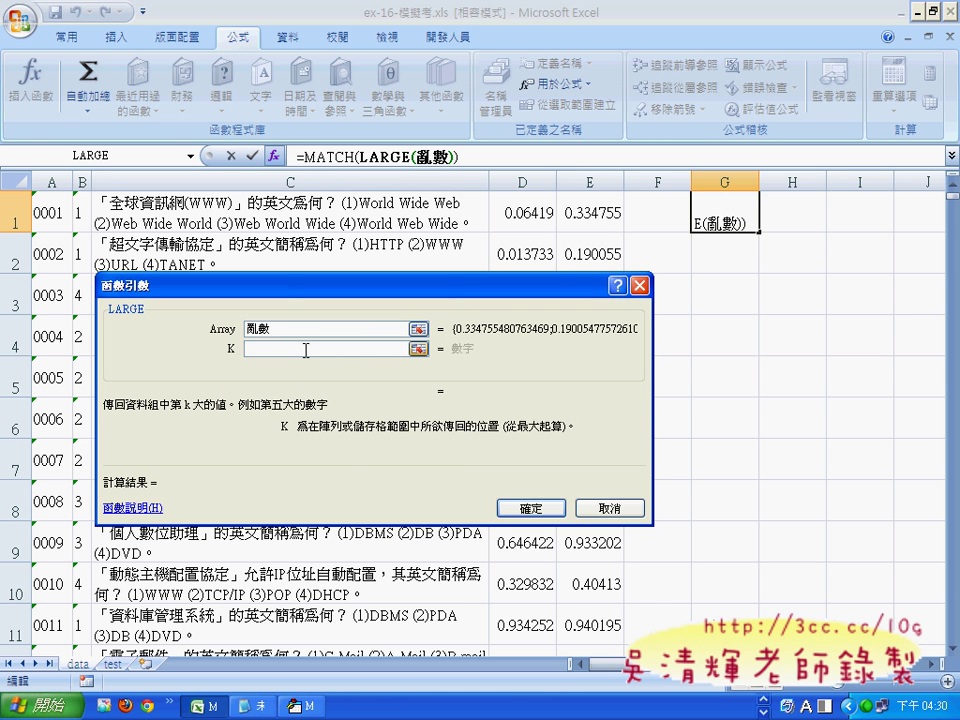
type("1")
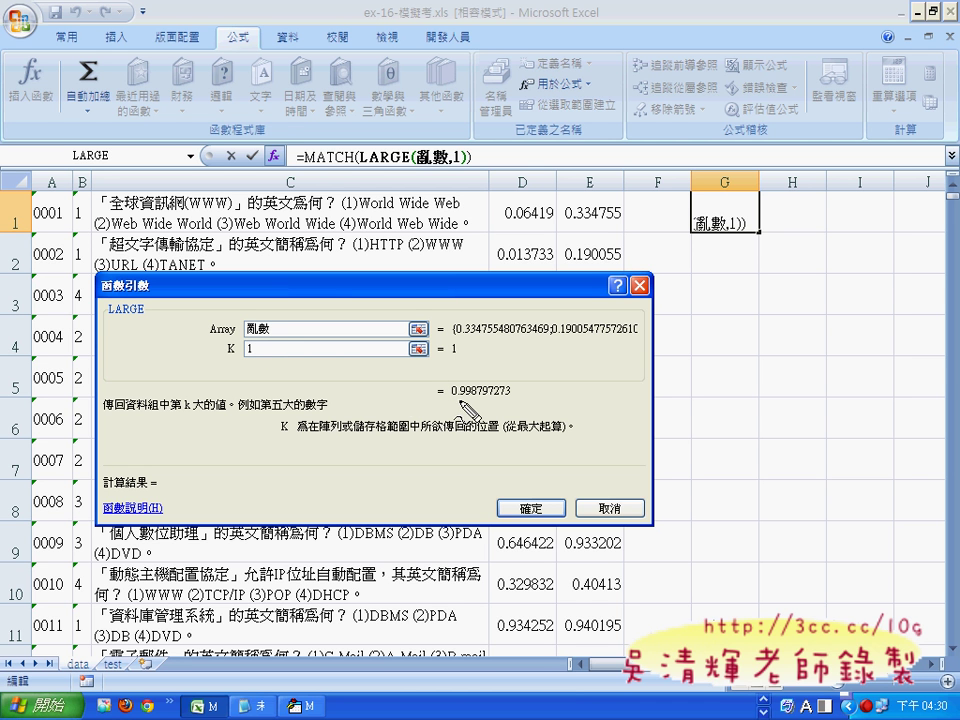
mouse_move(453, 404)
left_mouse_down()
mouse_move(517, 403)
mouse_move(455, 404)
left_mouse_up()
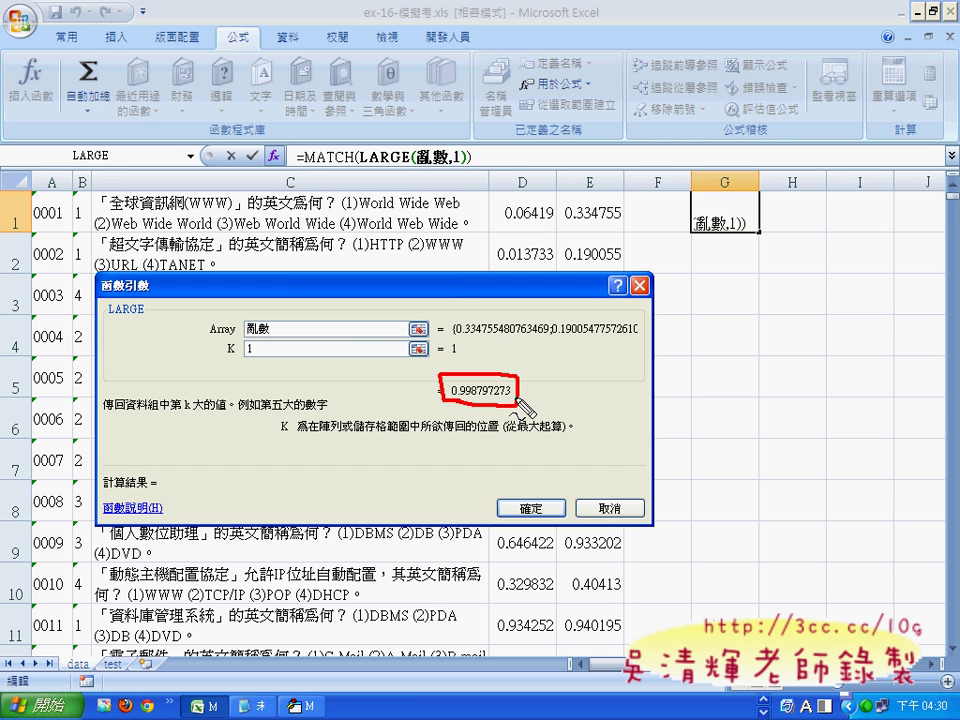
key("Escape")
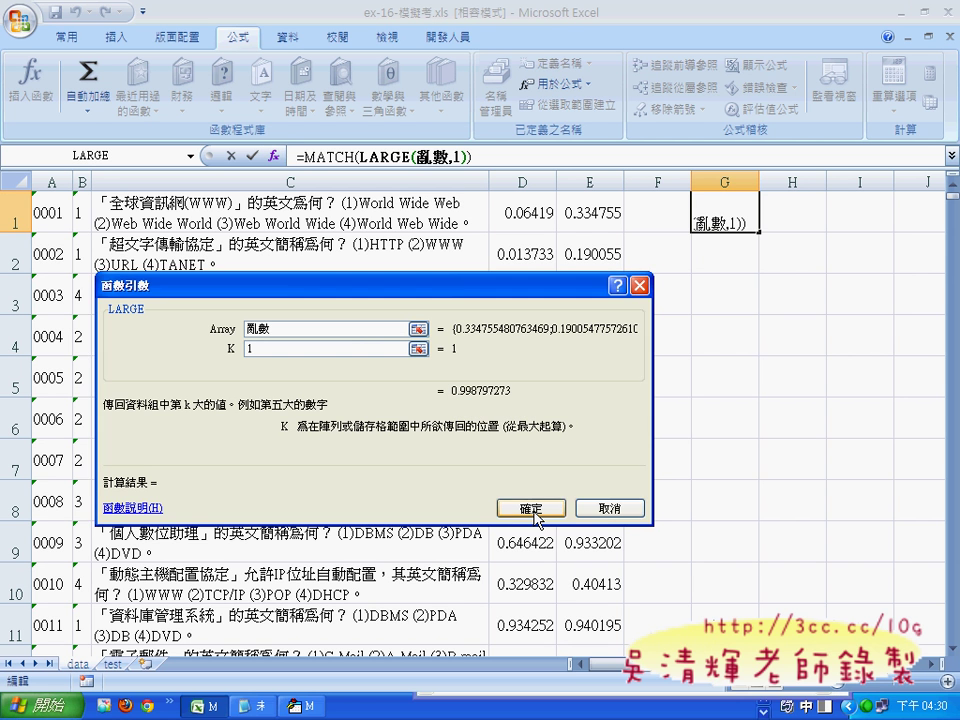
left_click(535, 514)
Step: Dismiss the formula error and reopen the MATCH function's arguments
key("Return")
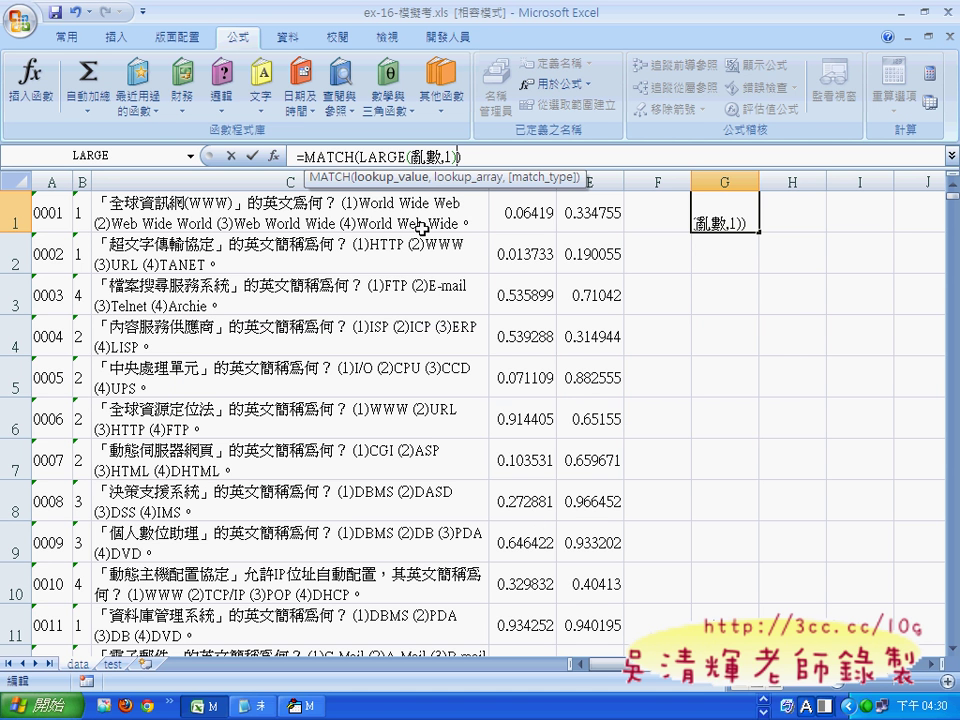
key("ctrl+space")
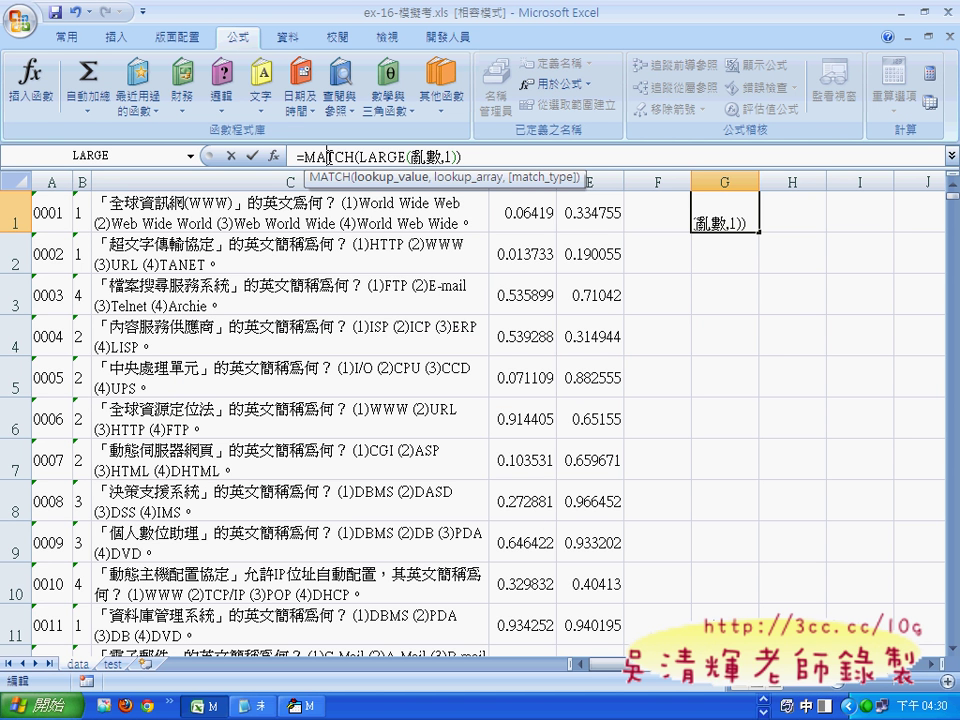
left_click(273, 156)
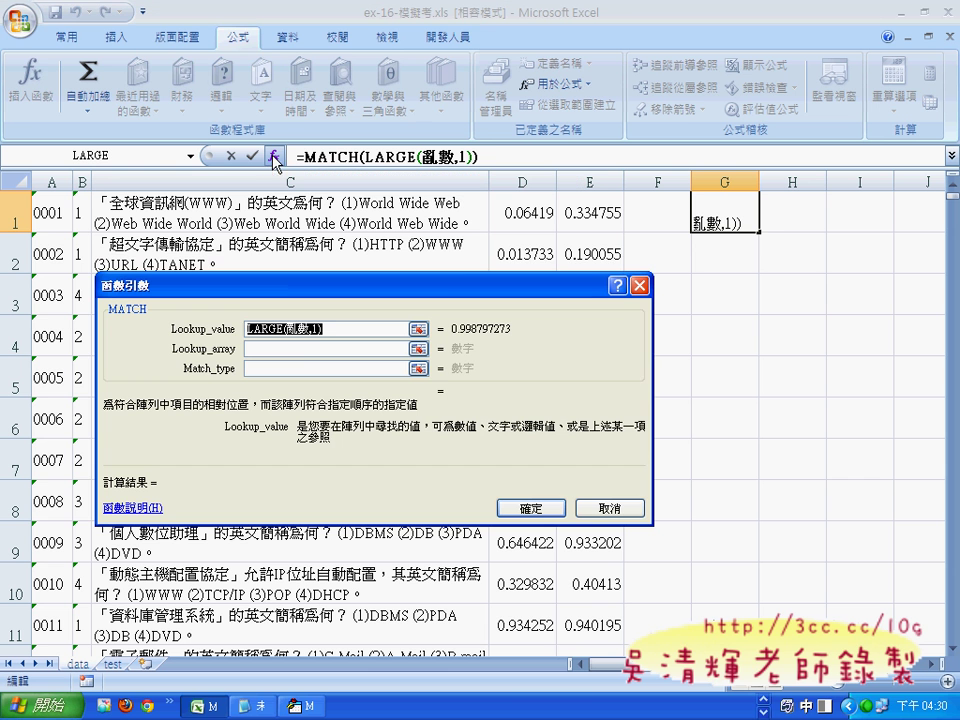
key("ctrl+space")
Step: Set MATCH's Lookup_array to 亂數 and Match_type to 0, so G1 shows 1370
left_click(301, 349)
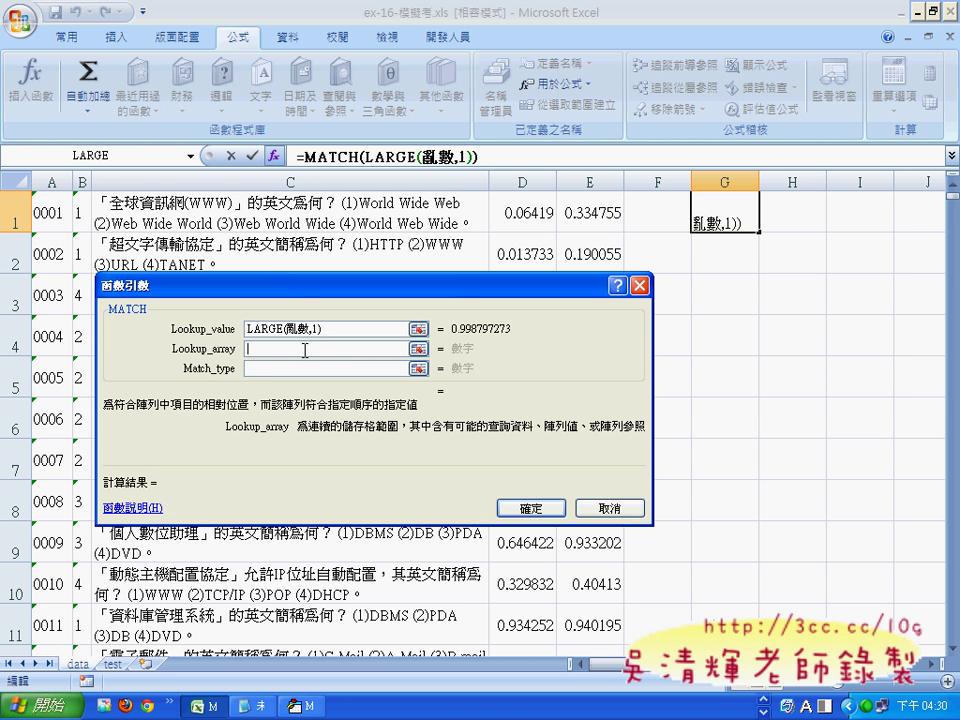
key("F3")
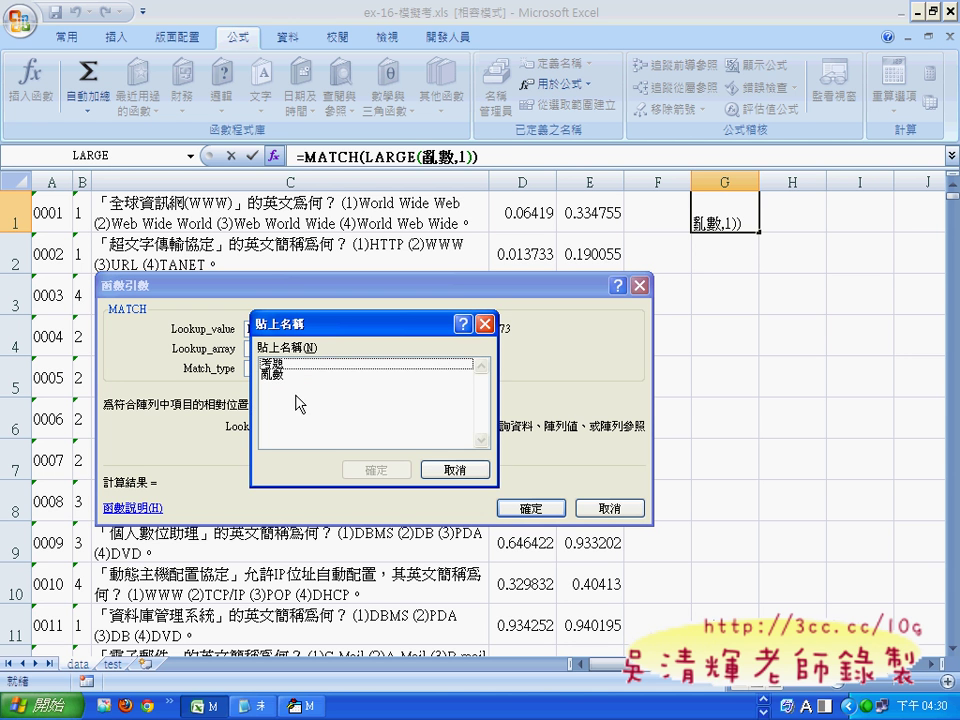
left_click(287, 377)
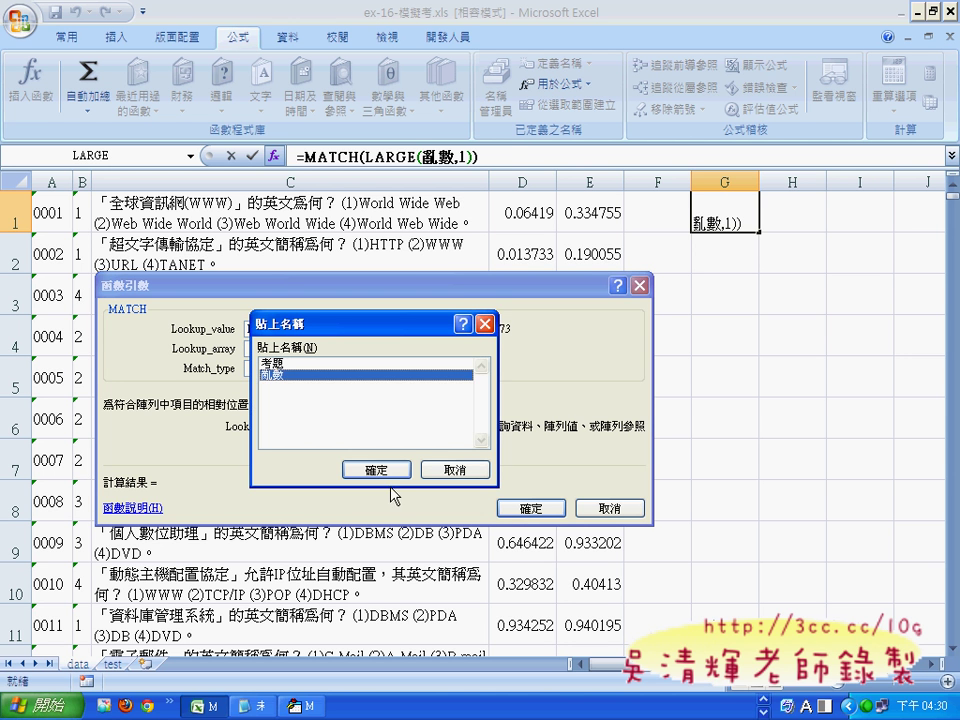
left_click(385, 470)
key("Tab")
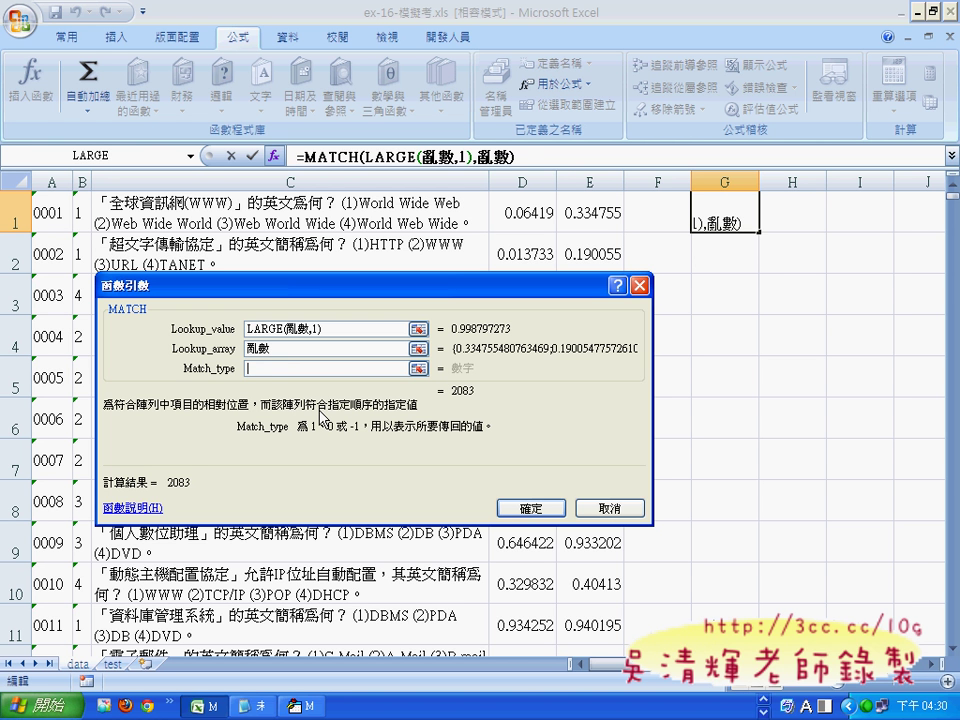
type("0")
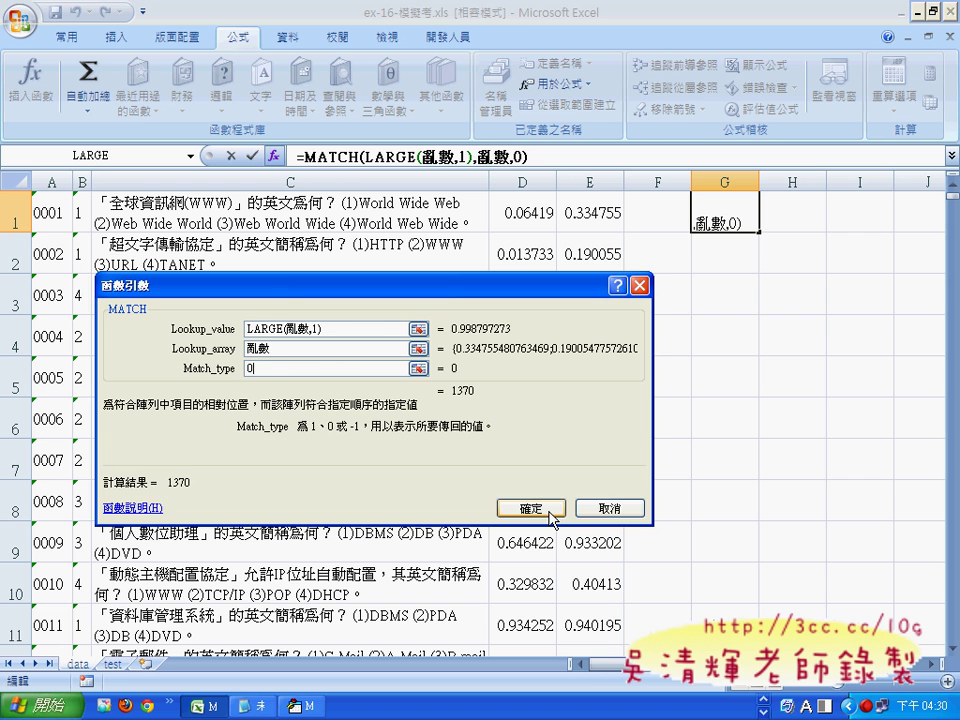
left_click(551, 513)
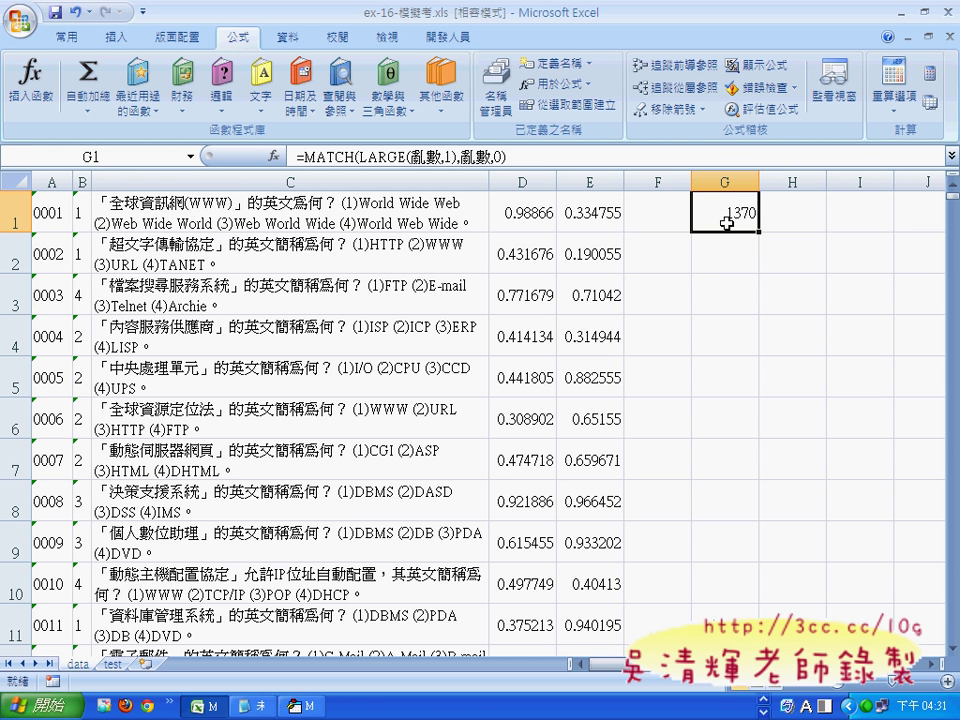
Step: Scroll down to row 1370 to confirm column E holds 0.998797
scroll(585, 456, "down", 3)
scroll(585, 456, "down", 4)
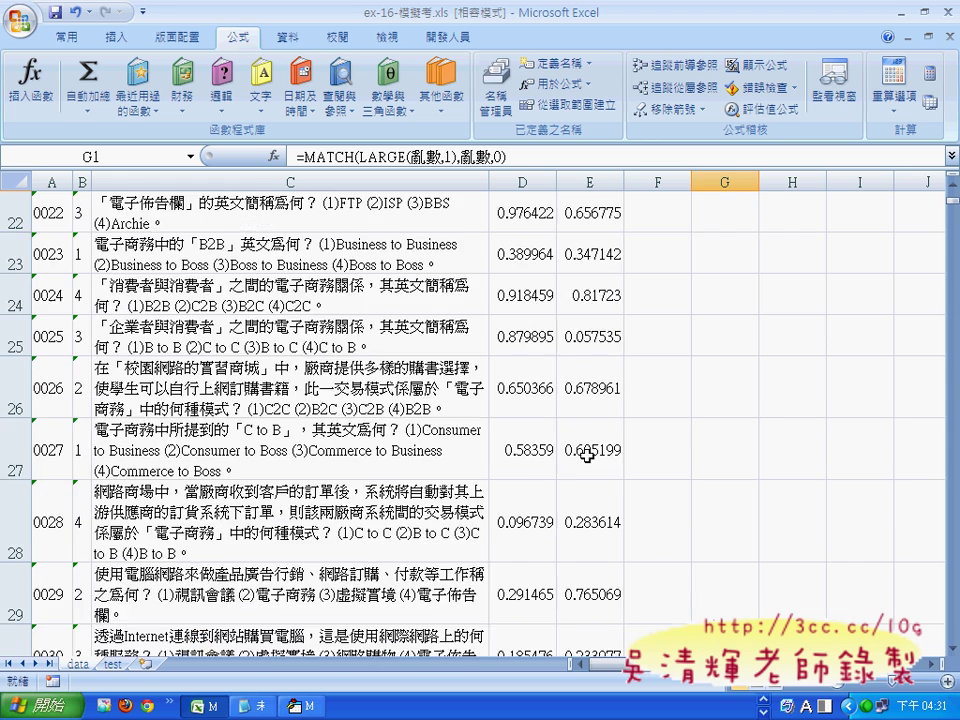
scroll(585, 450, "down", 11)
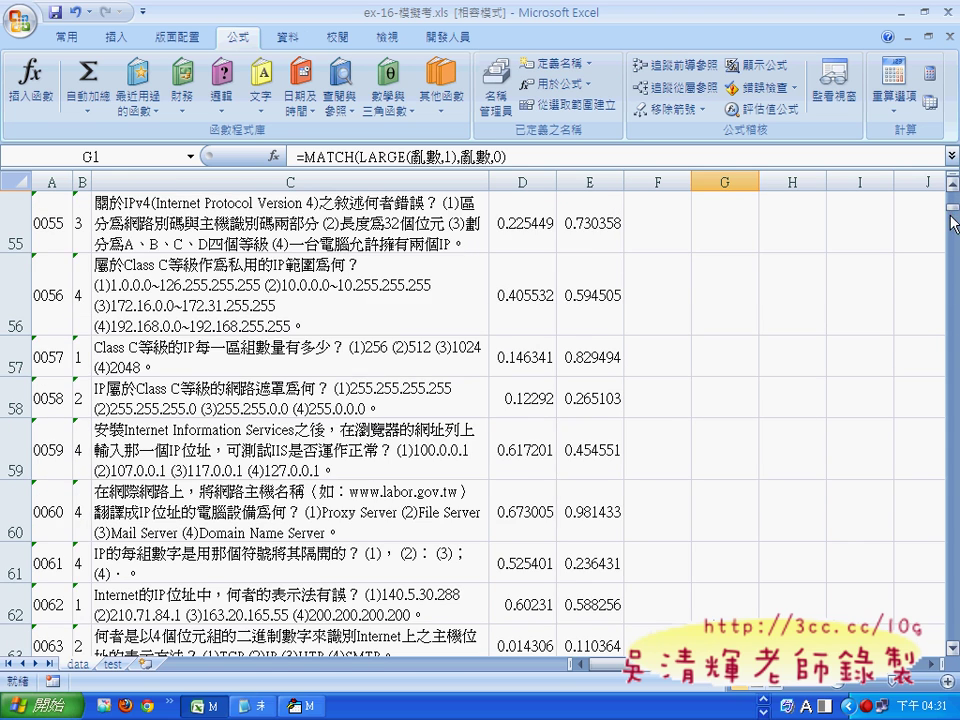
mouse_move(955, 280)
left_mouse_down()
mouse_move(955, 268)
mouse_move(955, 484)
left_mouse_up()
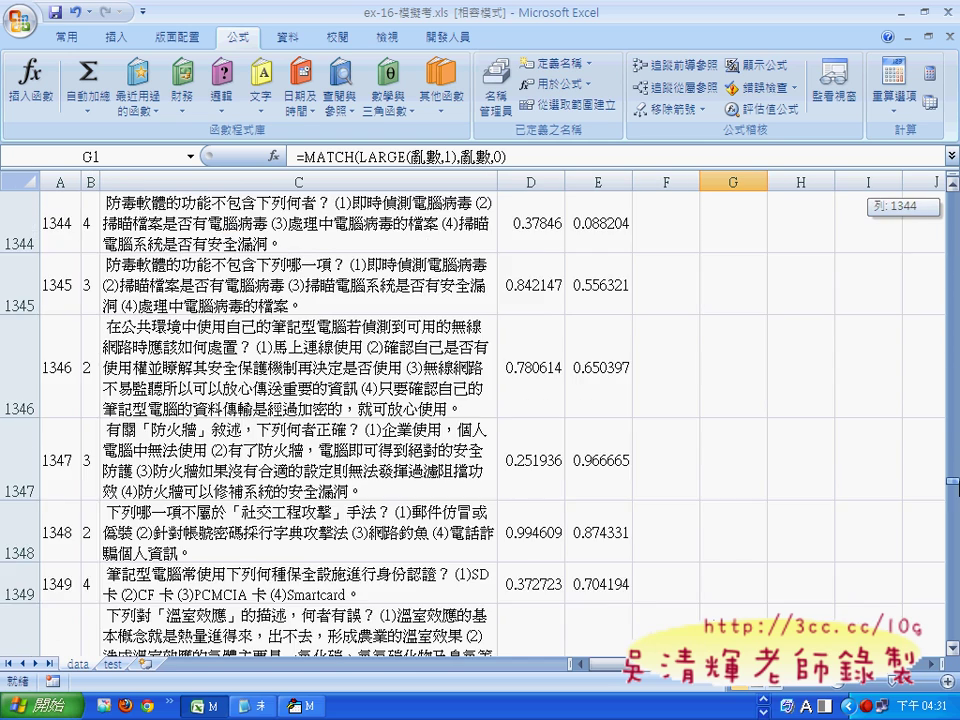
left_click_drag(955, 484, 955, 489)
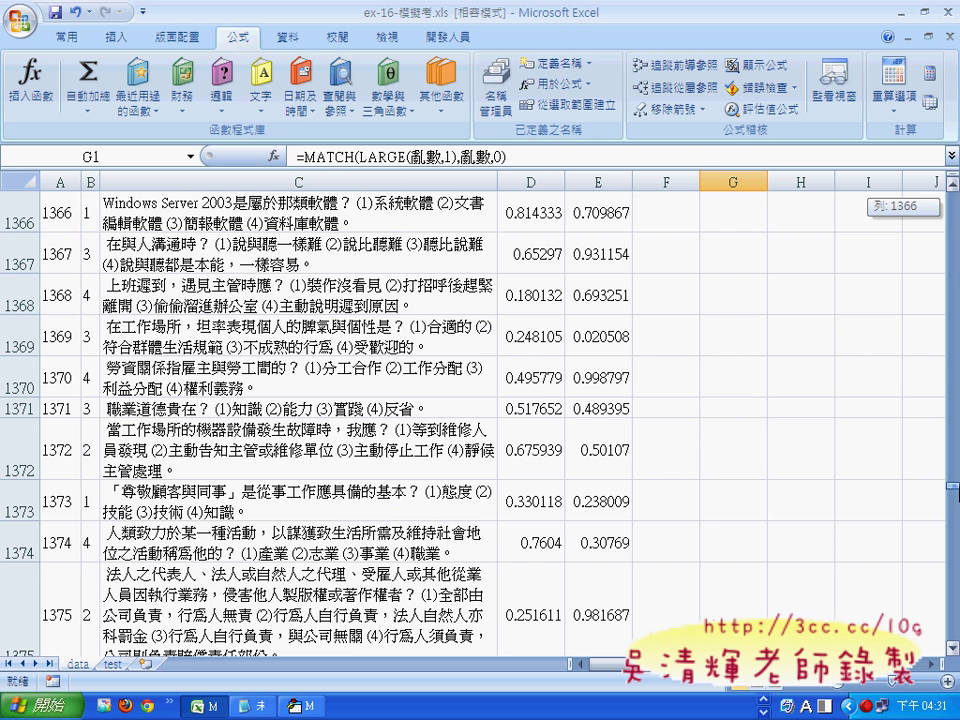